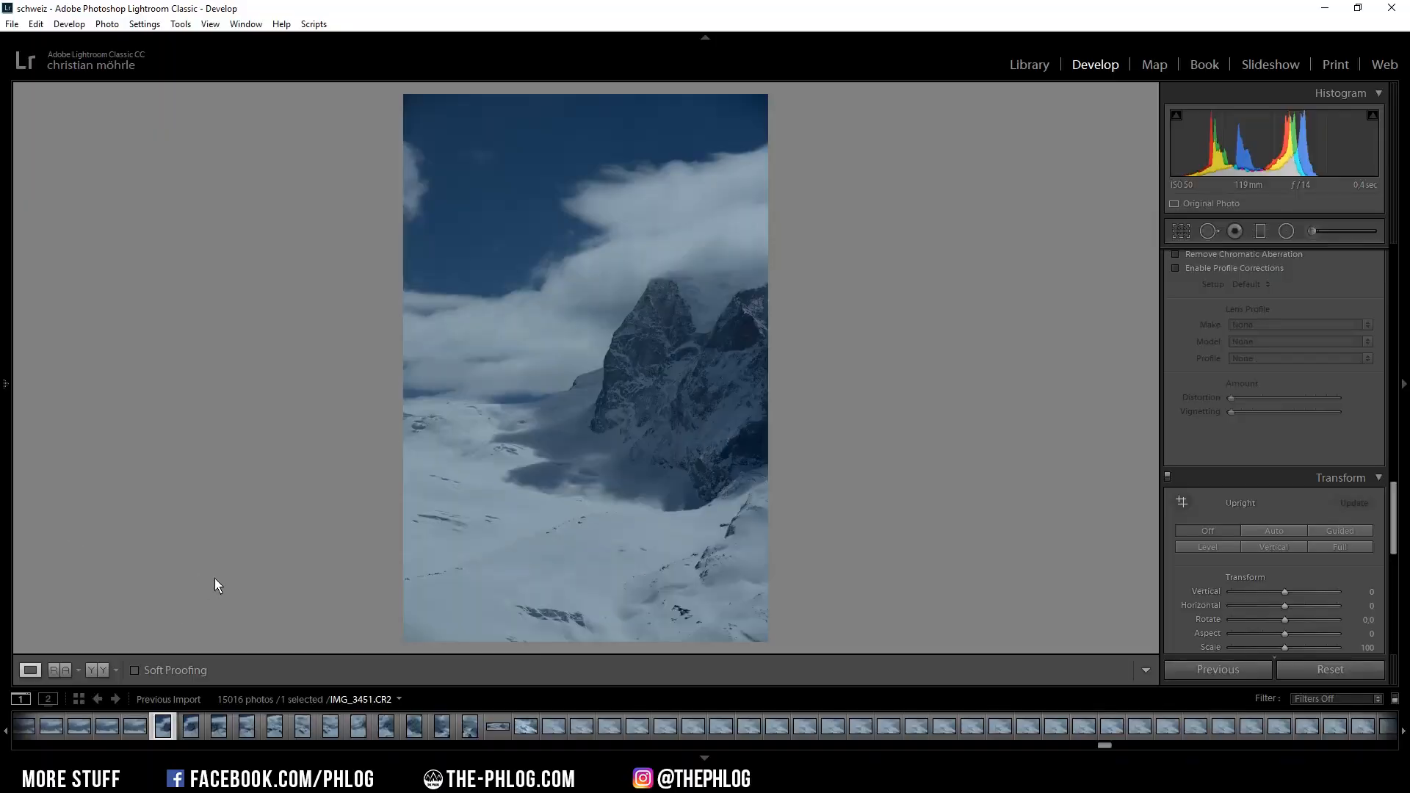
Browse through the mountain photos in the filmstrip to preview them.
click(189, 729)
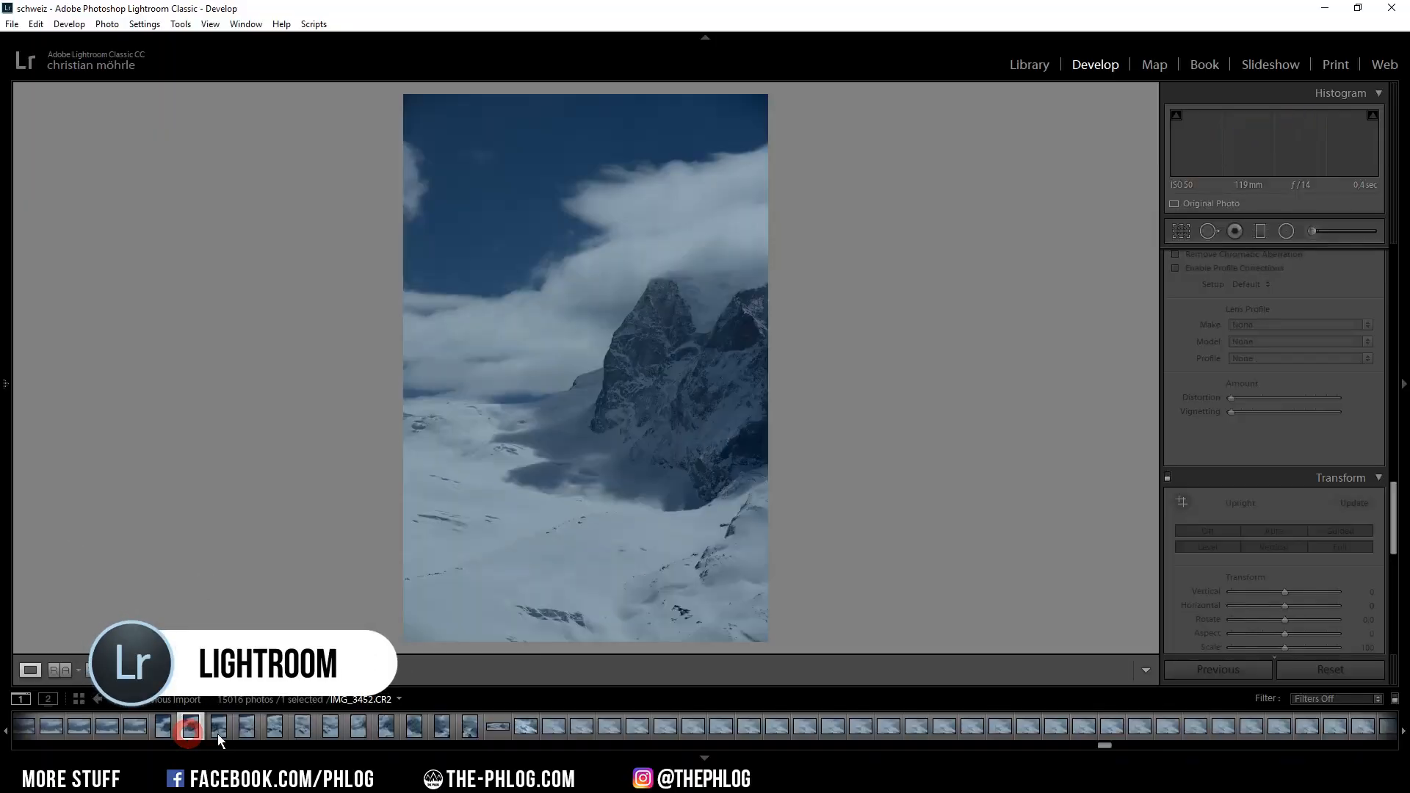
click(221, 728)
click(272, 731)
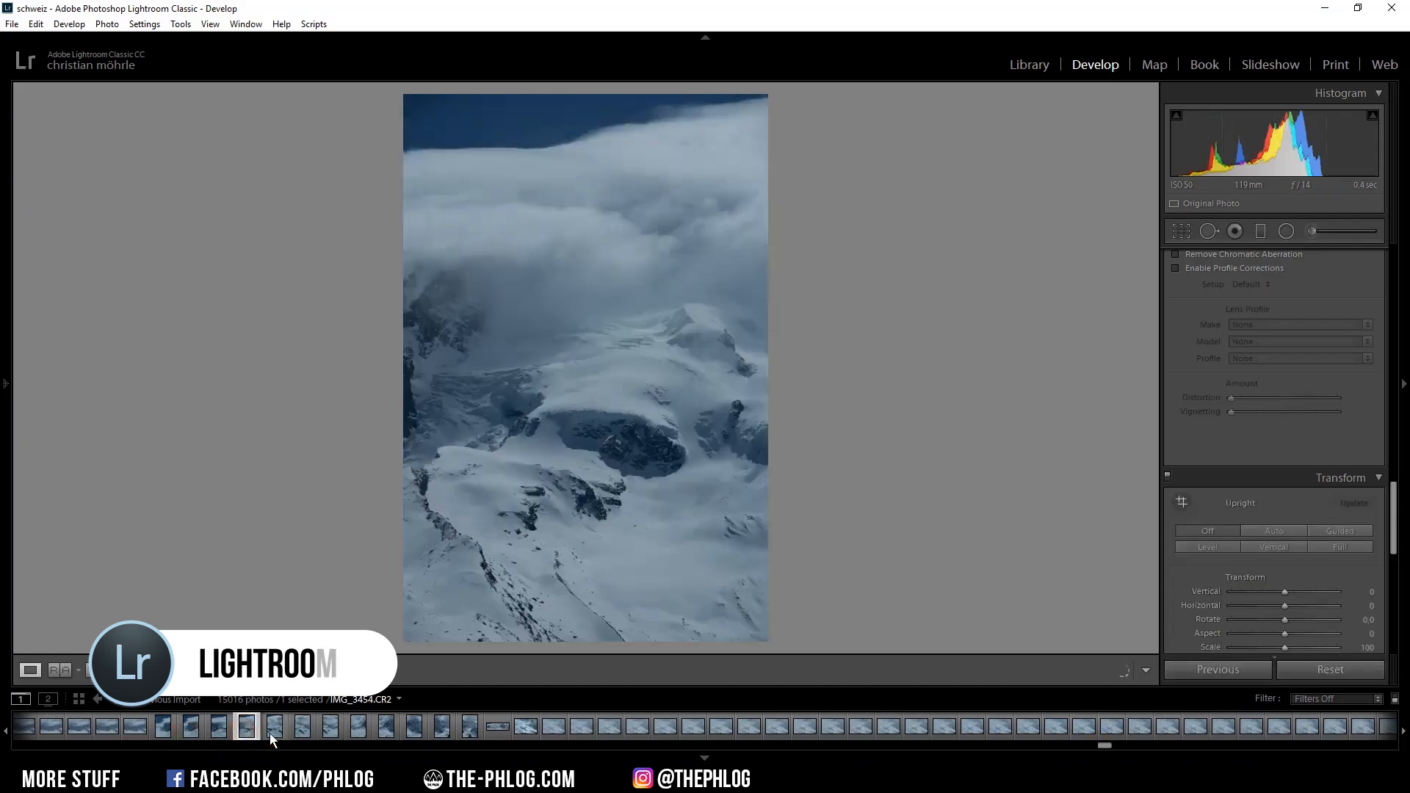
click(330, 732)
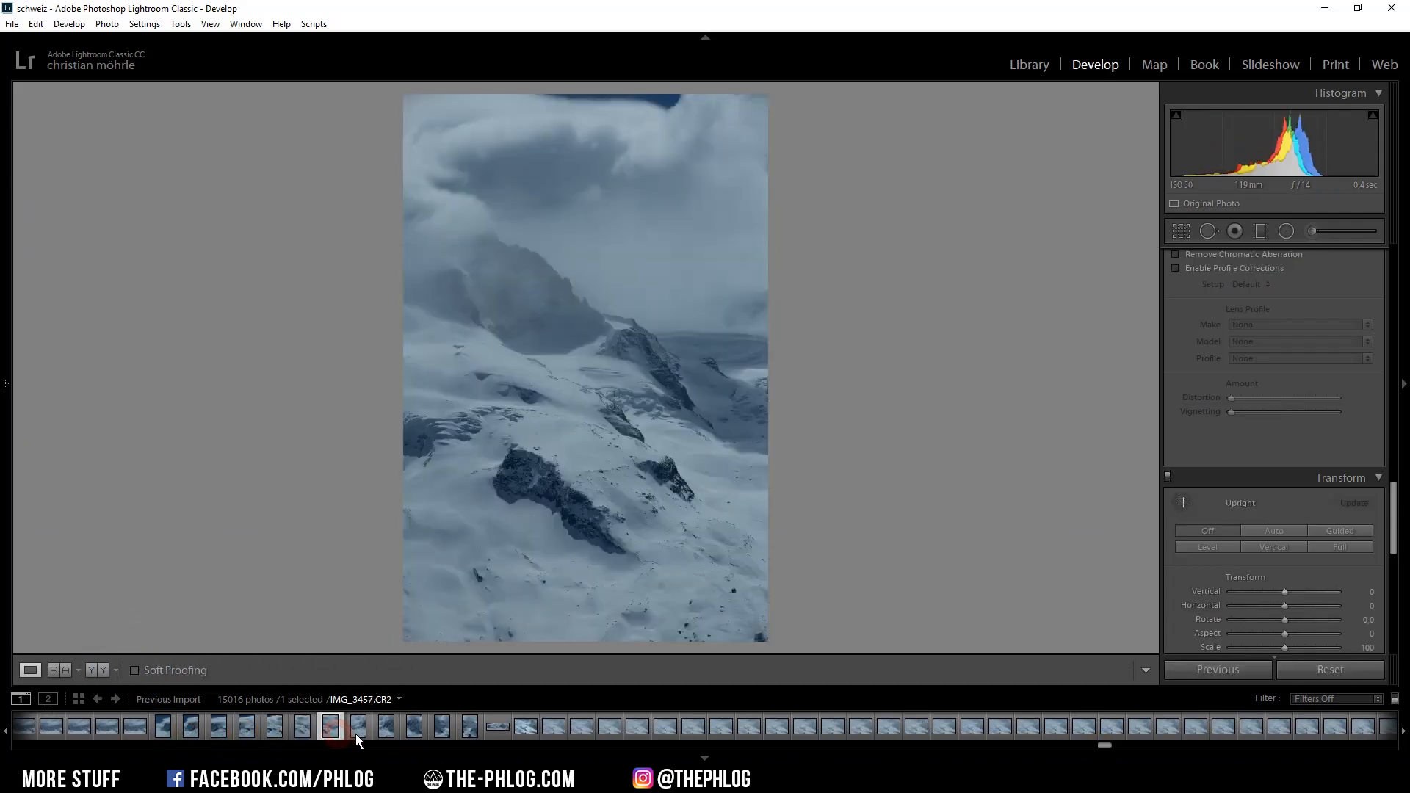
click(357, 731)
click(385, 731)
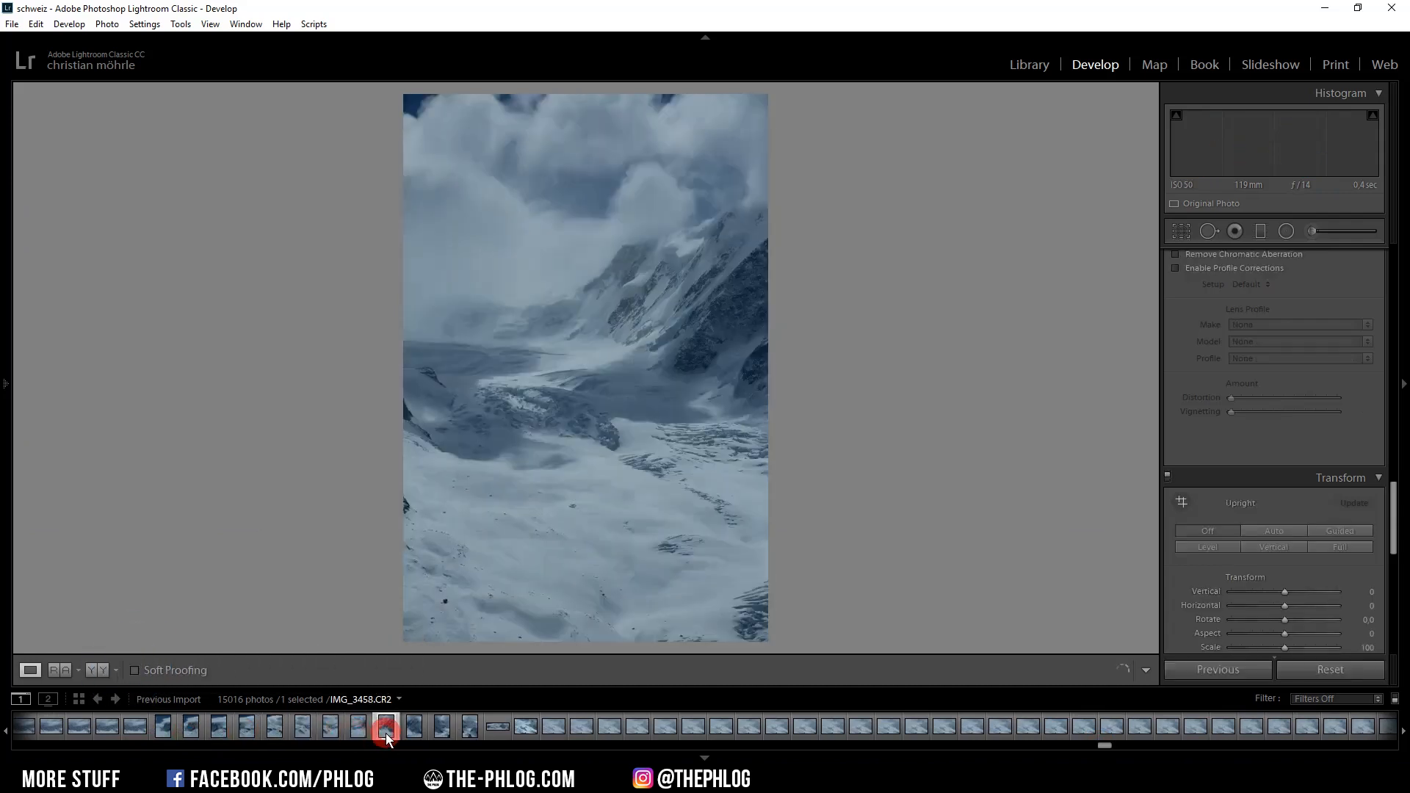
Select the twelve consecutive frames from IMG_3451 to IMG_3462 in the filmstrip.
click(168, 736)
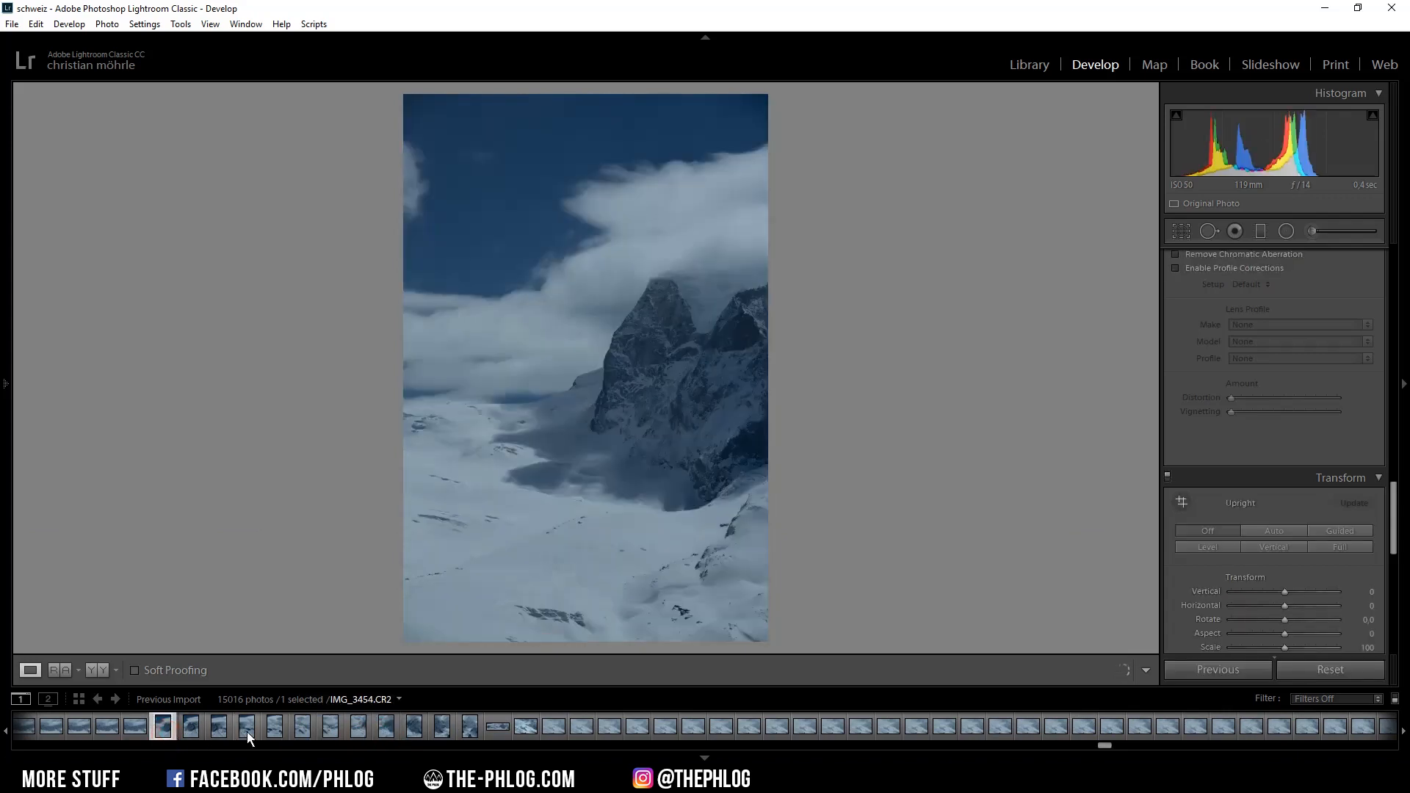
key(shift)
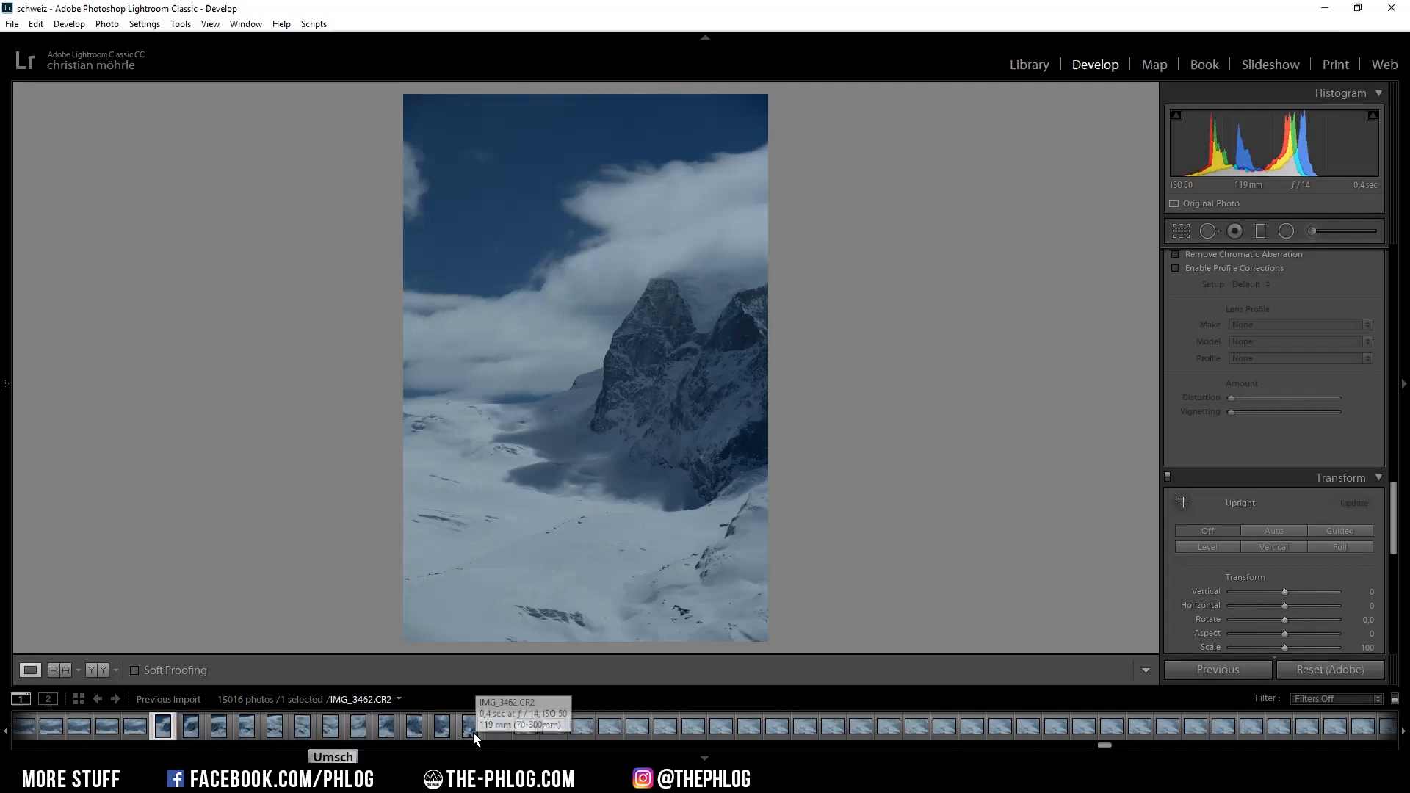
shift+click(473, 733)
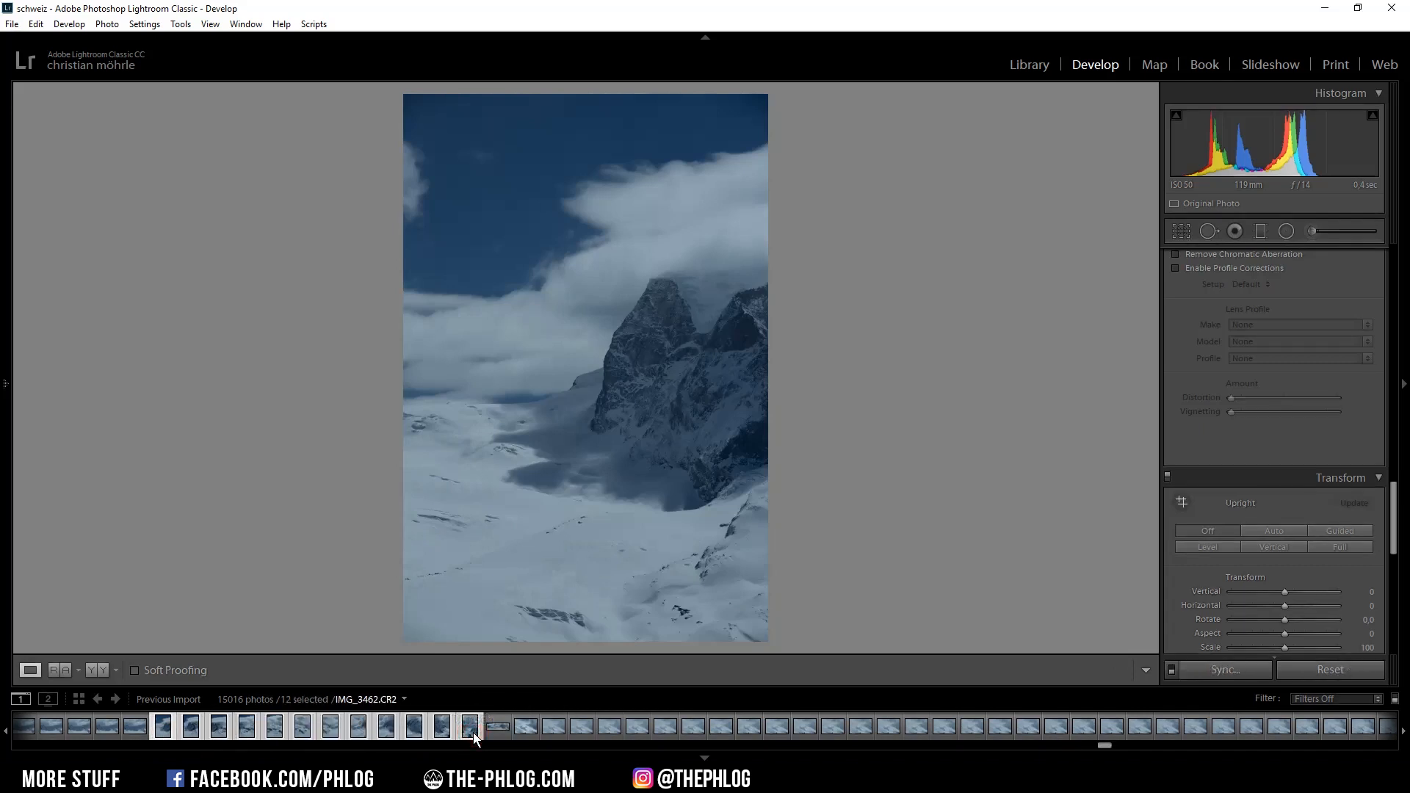
Merge the selected photos into a panorama with Boundary Warp set to 100.
right_click(473, 733)
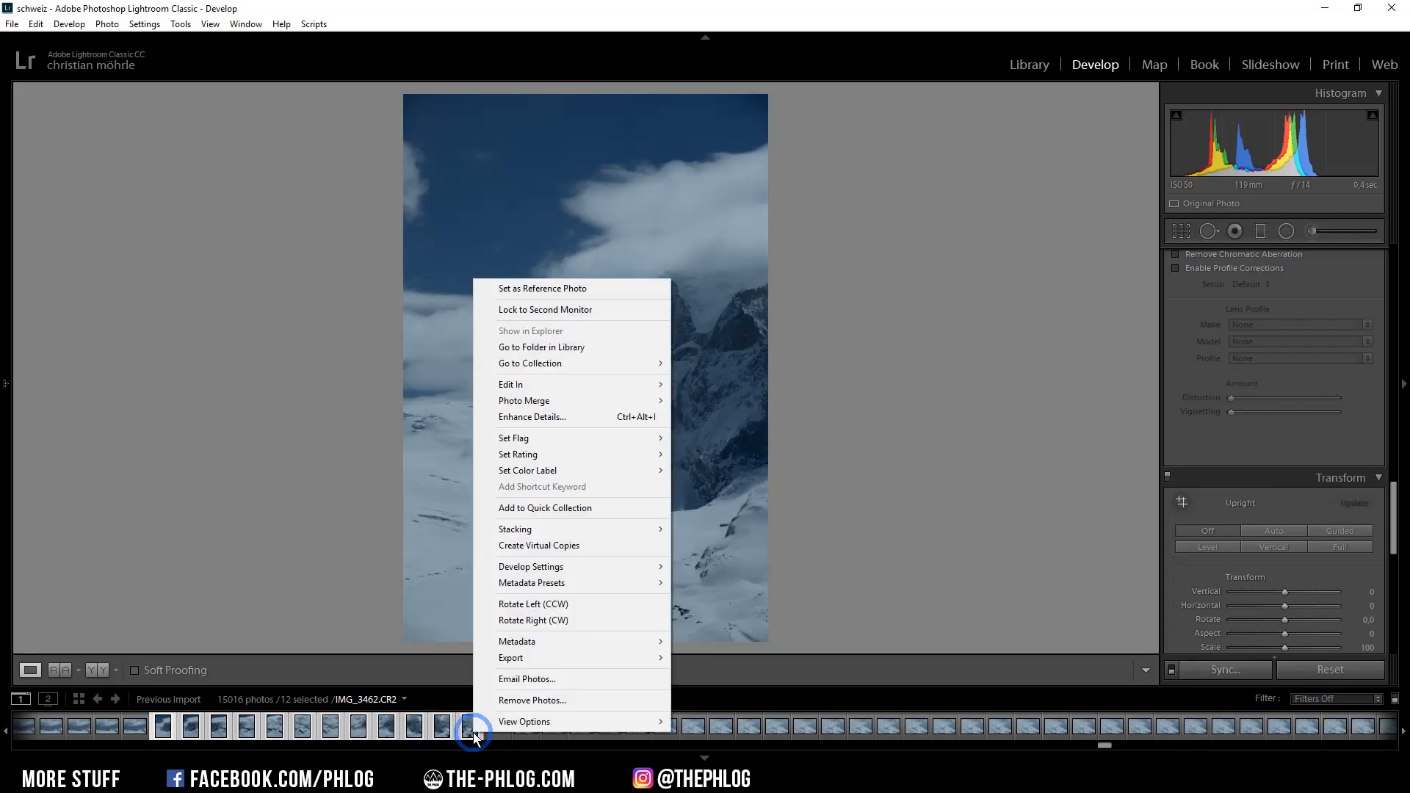
mouse_move(607, 400)
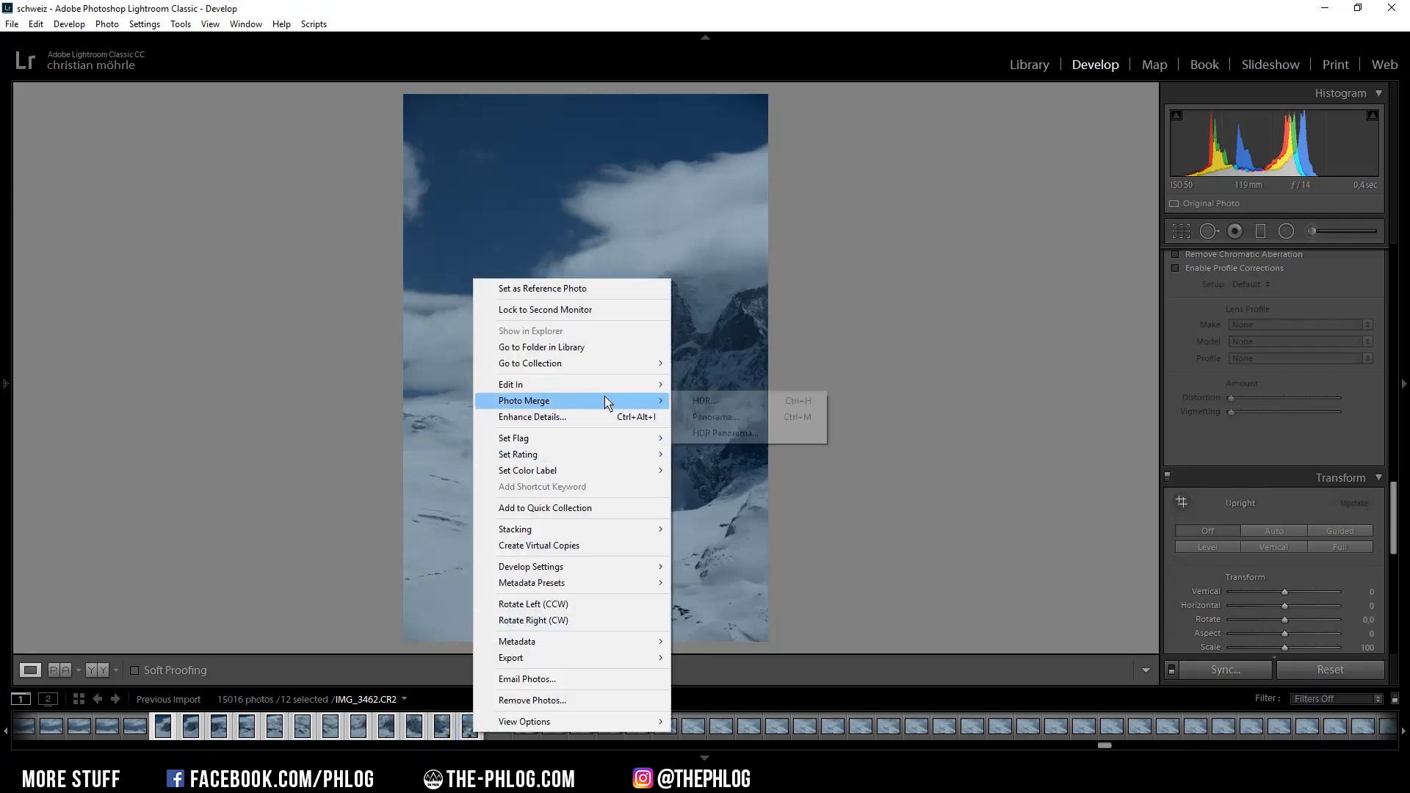
click(750, 418)
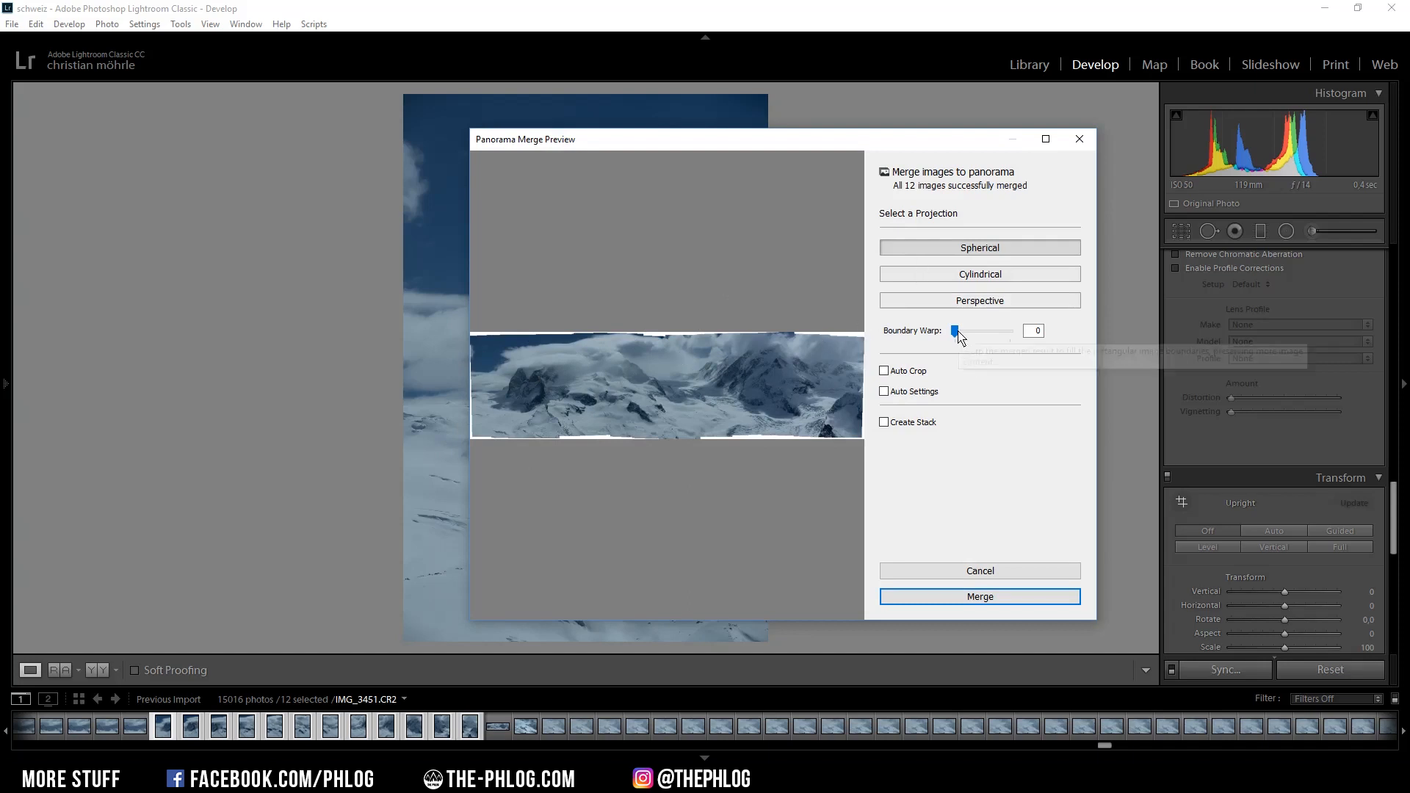
drag(956, 331, 1055, 332)
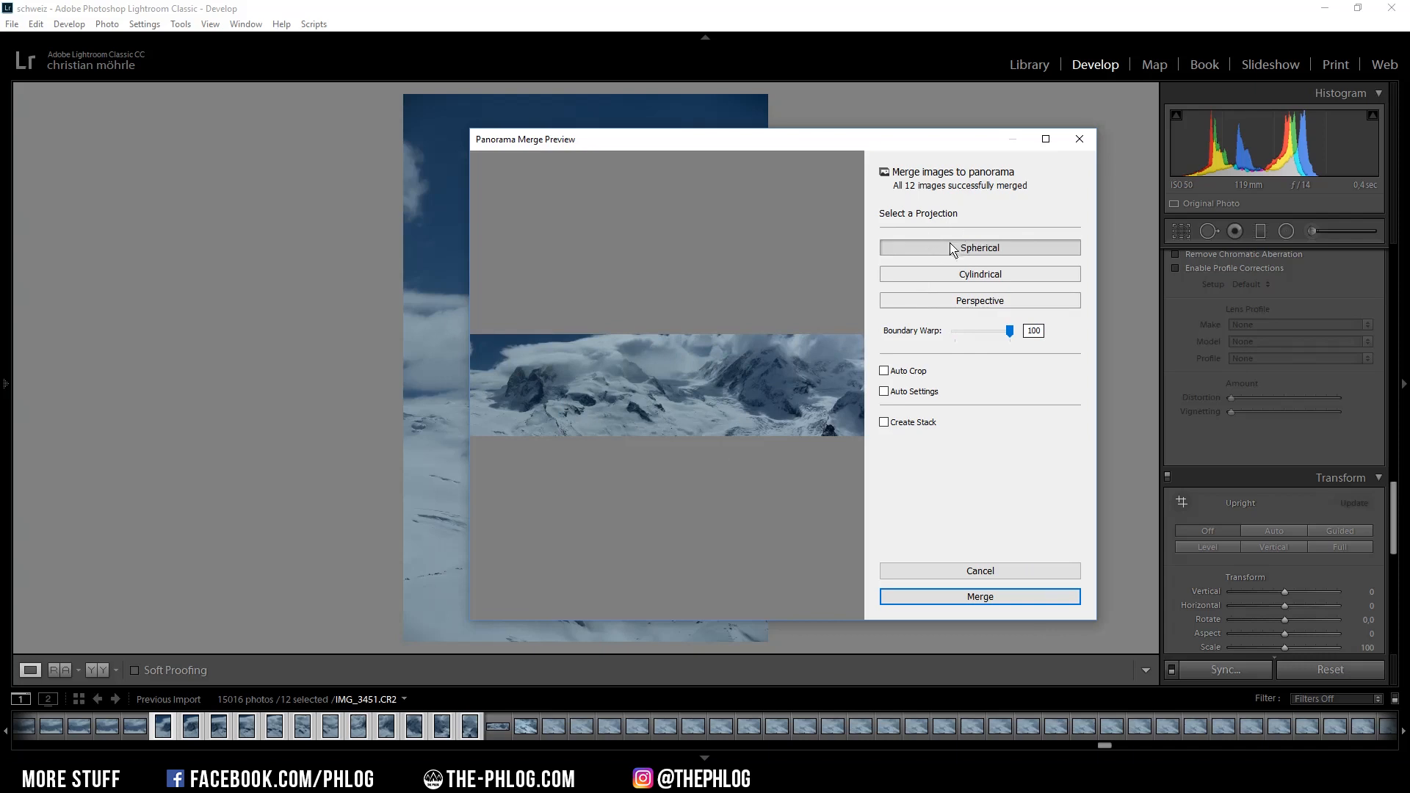
click(975, 598)
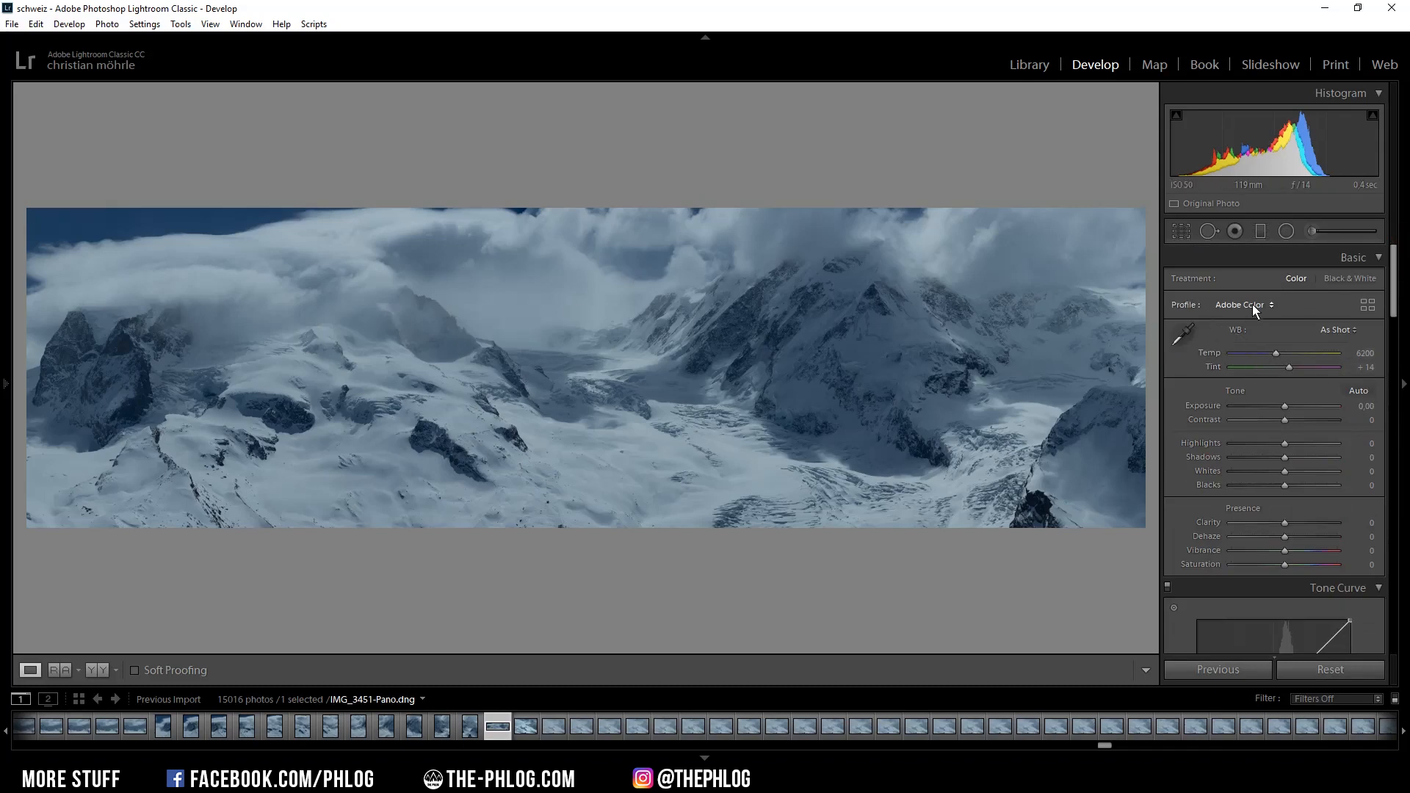
Switch the panorama's profile to Adobe Standard and raise Whites to +63.
click(1253, 305)
click(1260, 372)
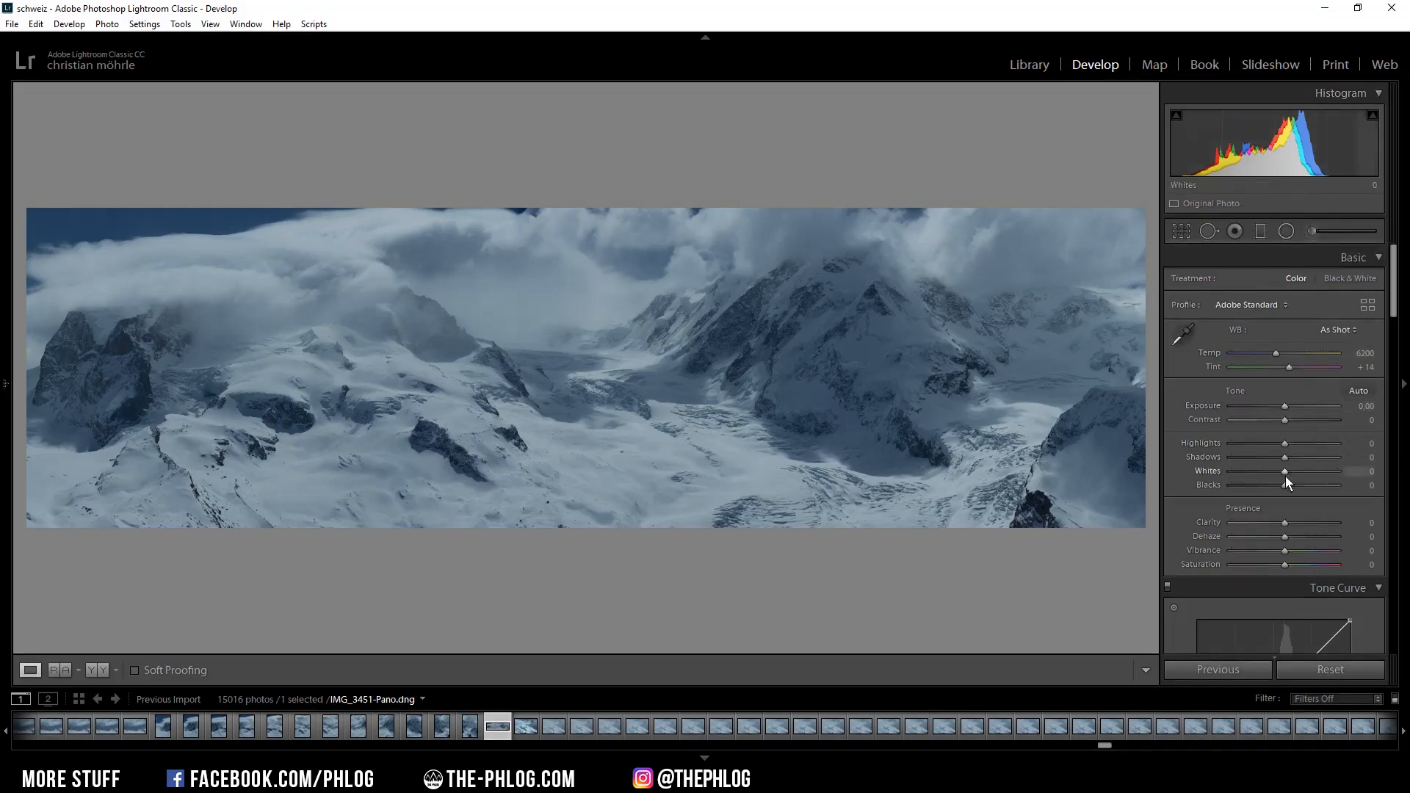
drag(1286, 476, 1320, 474)
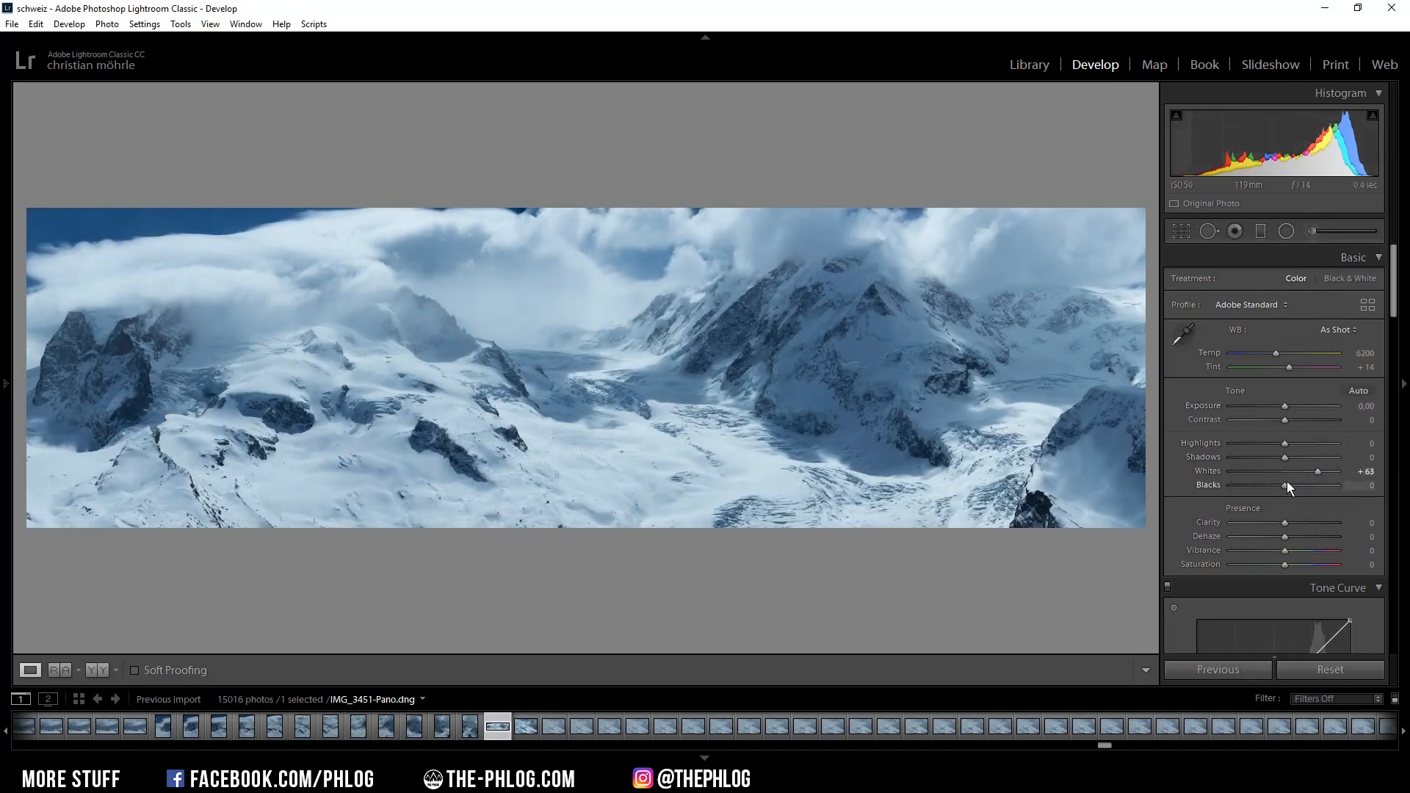
Set Blacks to -9, Shadows to -19 and Contrast to +6.
drag(1285, 488, 1281, 488)
drag(1285, 457, 1275, 457)
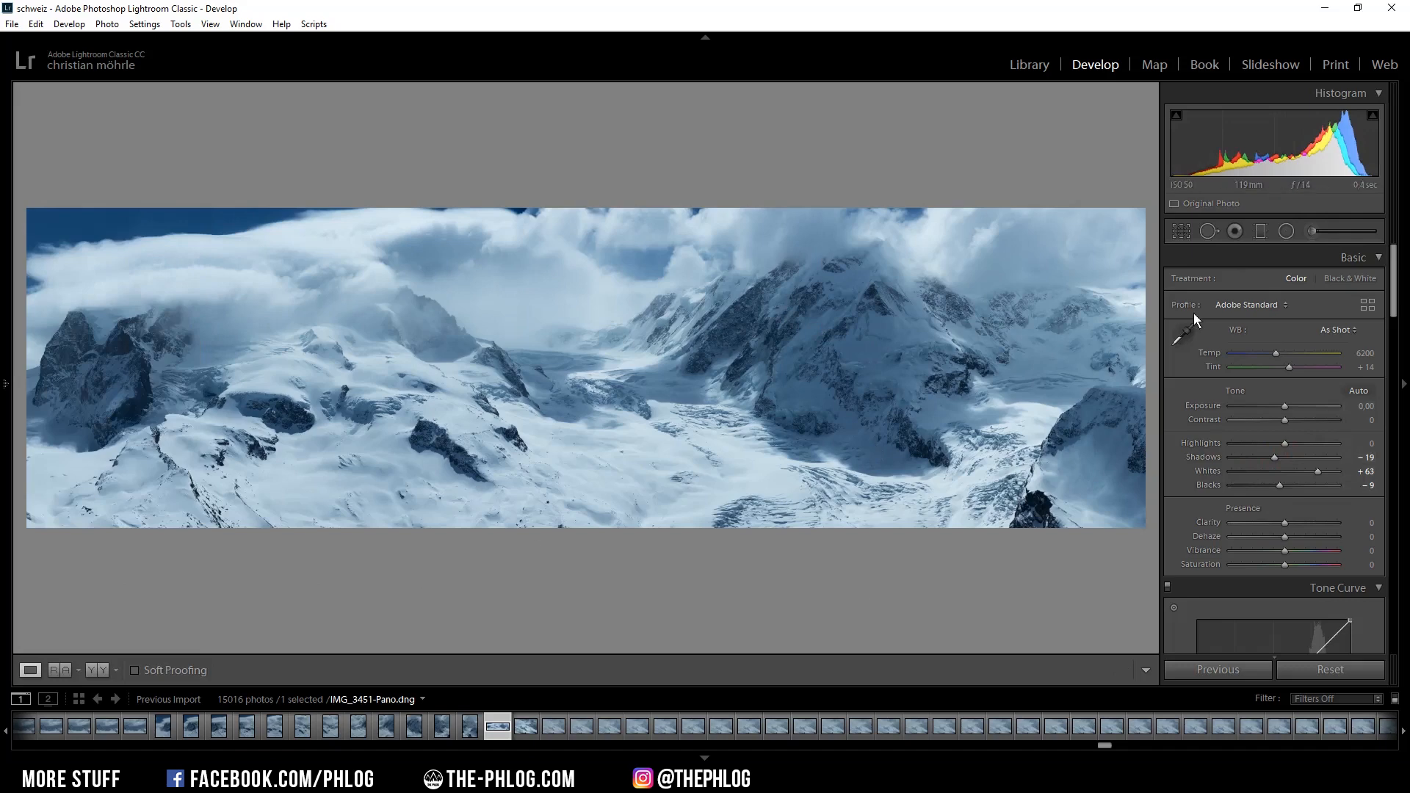
drag(1285, 418, 1289, 420)
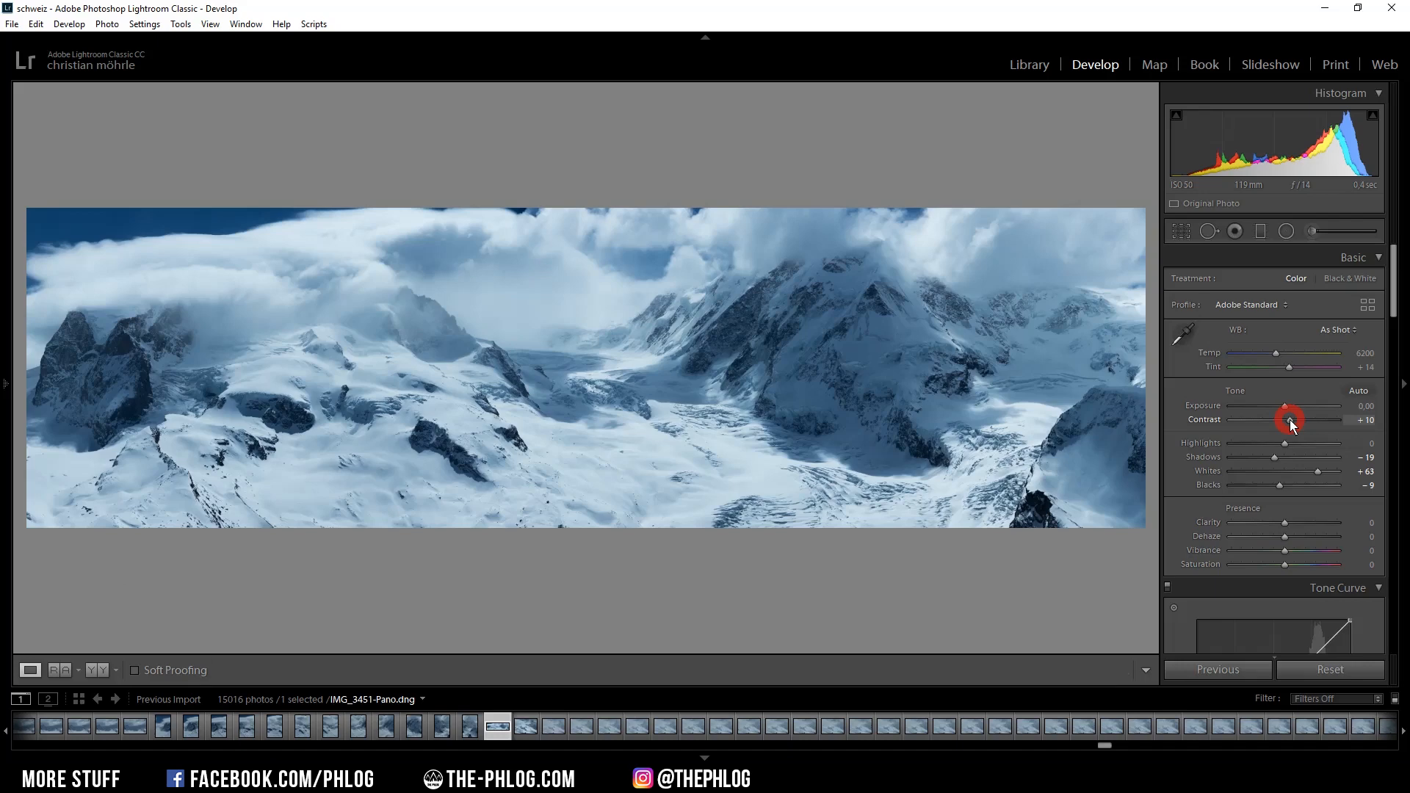
drag(1290, 420, 1285, 423)
key(shift+u)
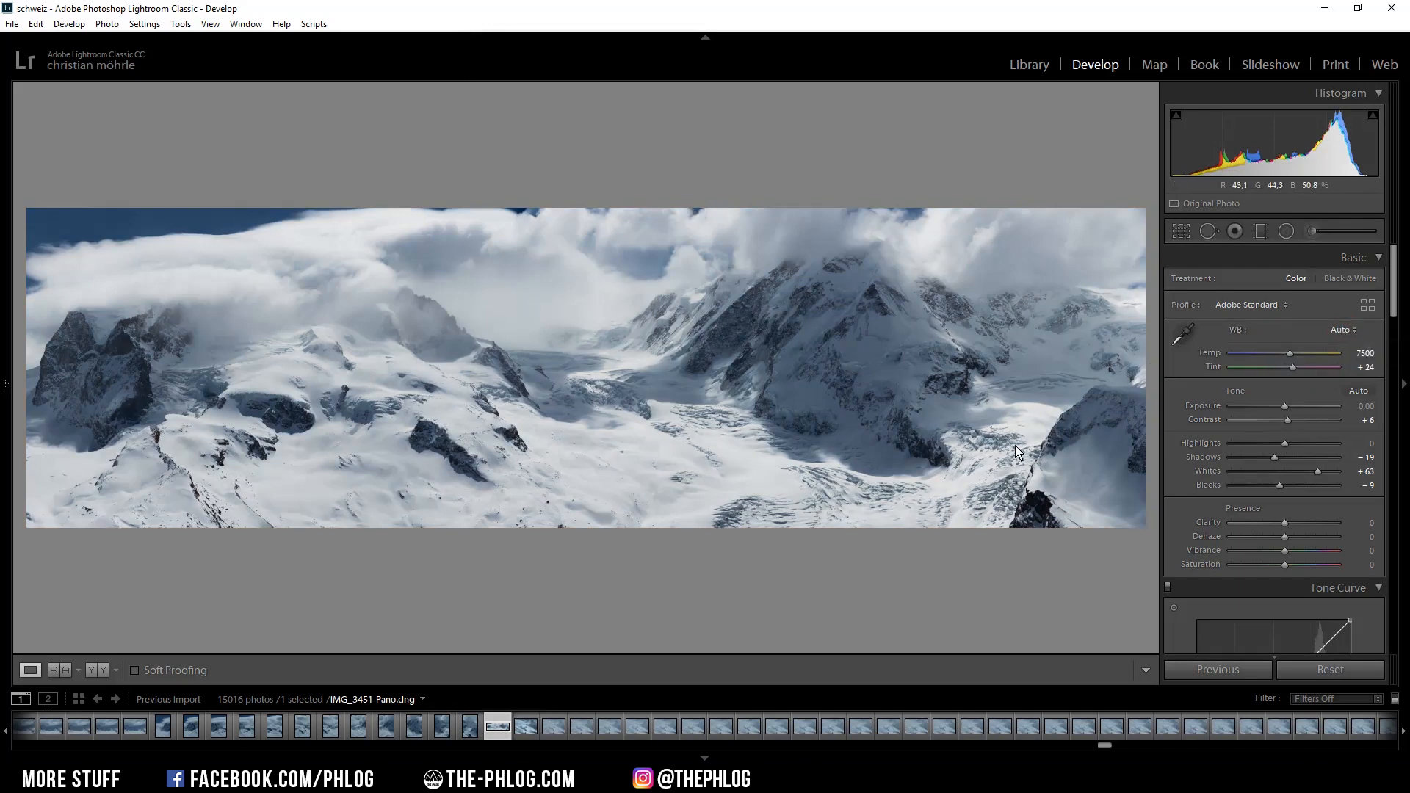
click(1334, 334)
click(1330, 347)
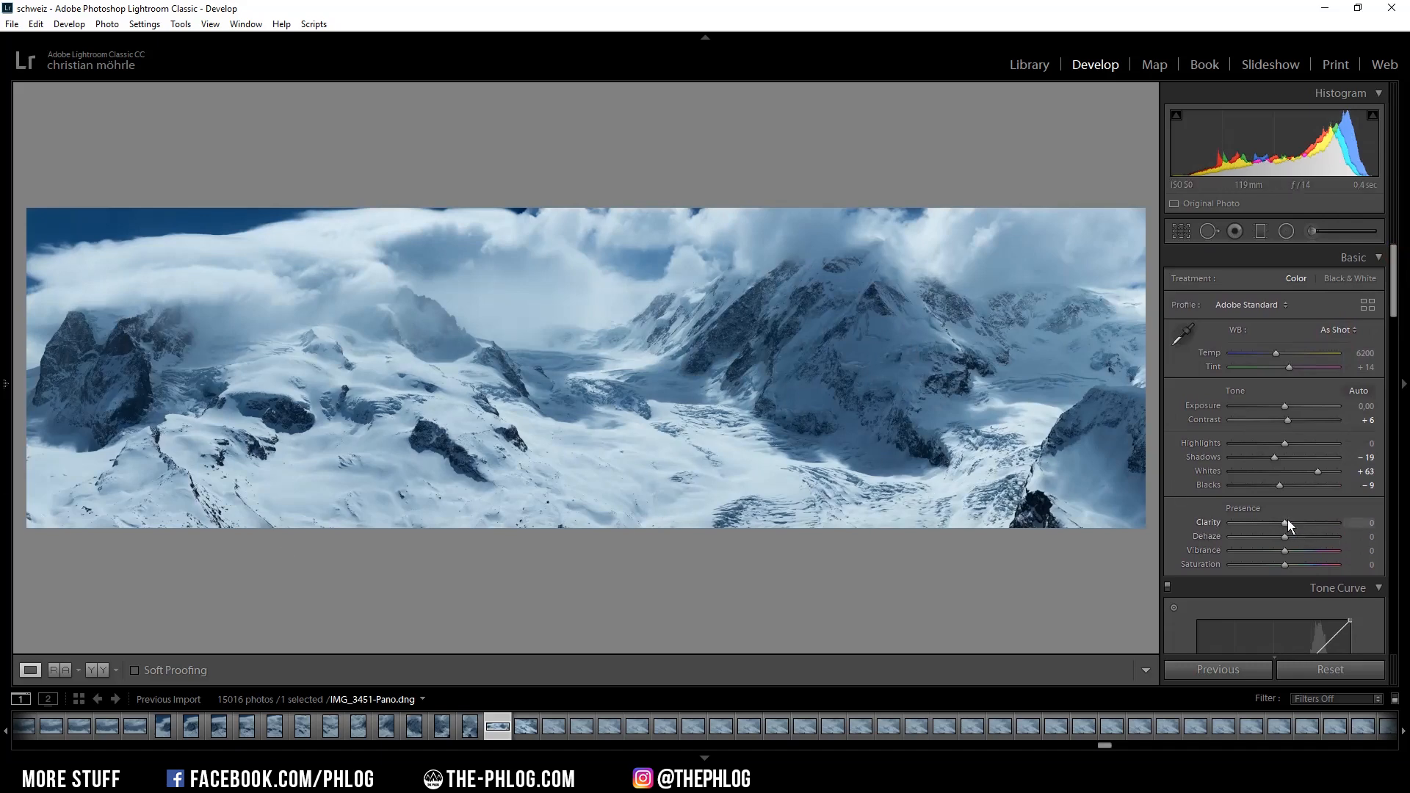
Raise Clarity to +35.
drag(1290, 522, 1297, 523)
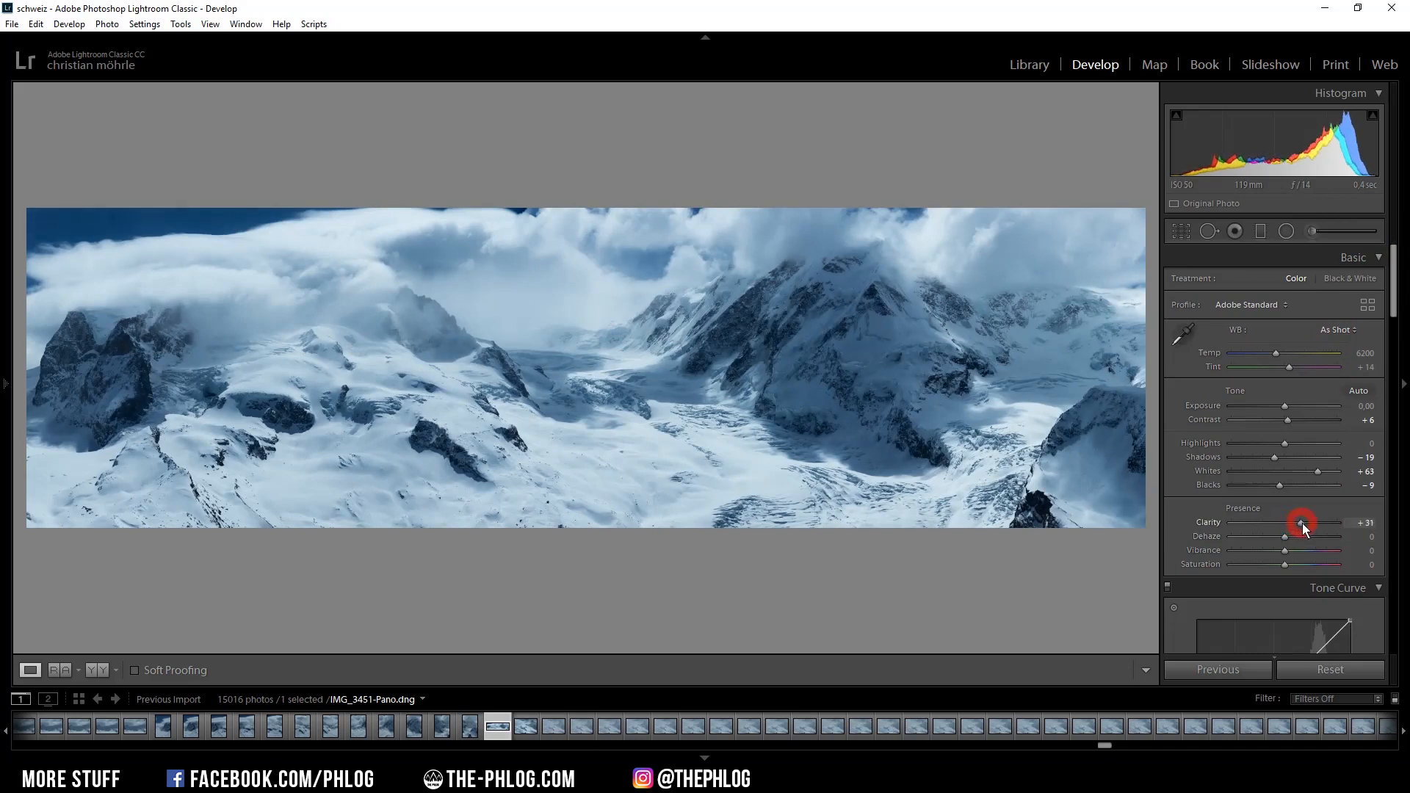
drag(1303, 523, 1305, 523)
drag(1307, 523, 1310, 523)
drag(1316, 523, 1320, 523)
Add a graduated filter across the middle of the panorama with increased clarity.
click(1258, 235)
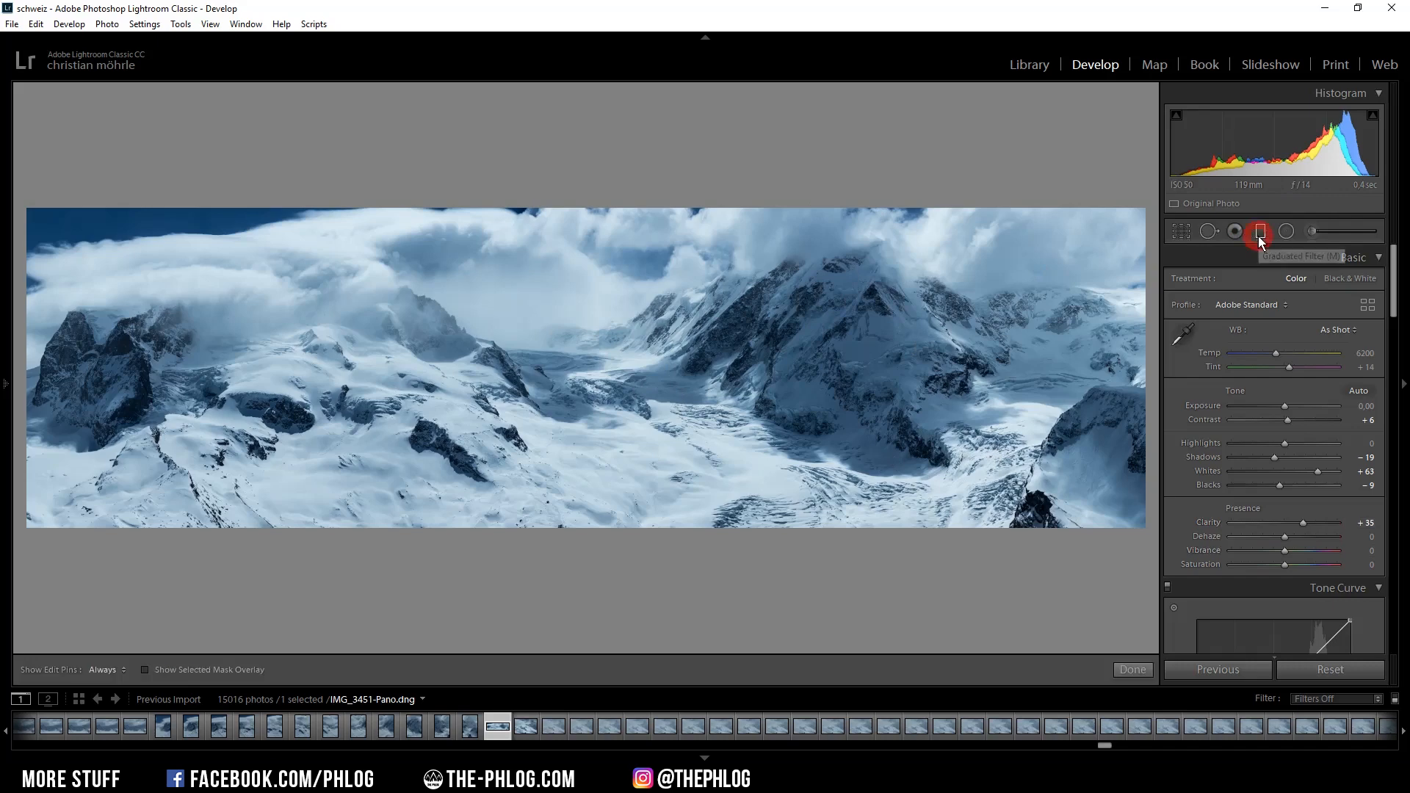
click(640, 333)
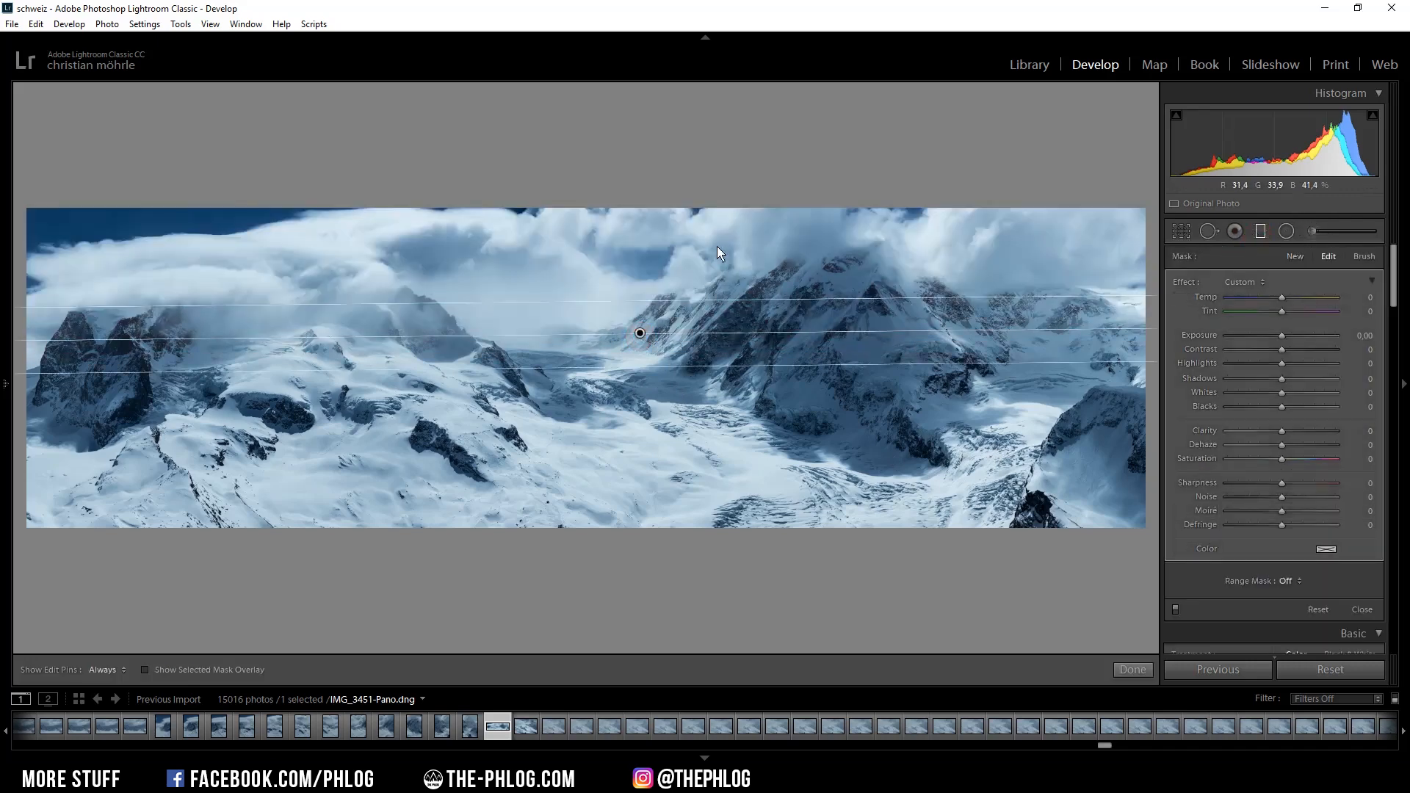
drag(1282, 432, 1299, 434)
click(1261, 232)
Reduce the Blue saturation to -21 in the HSL settings.
drag(1394, 263, 1393, 351)
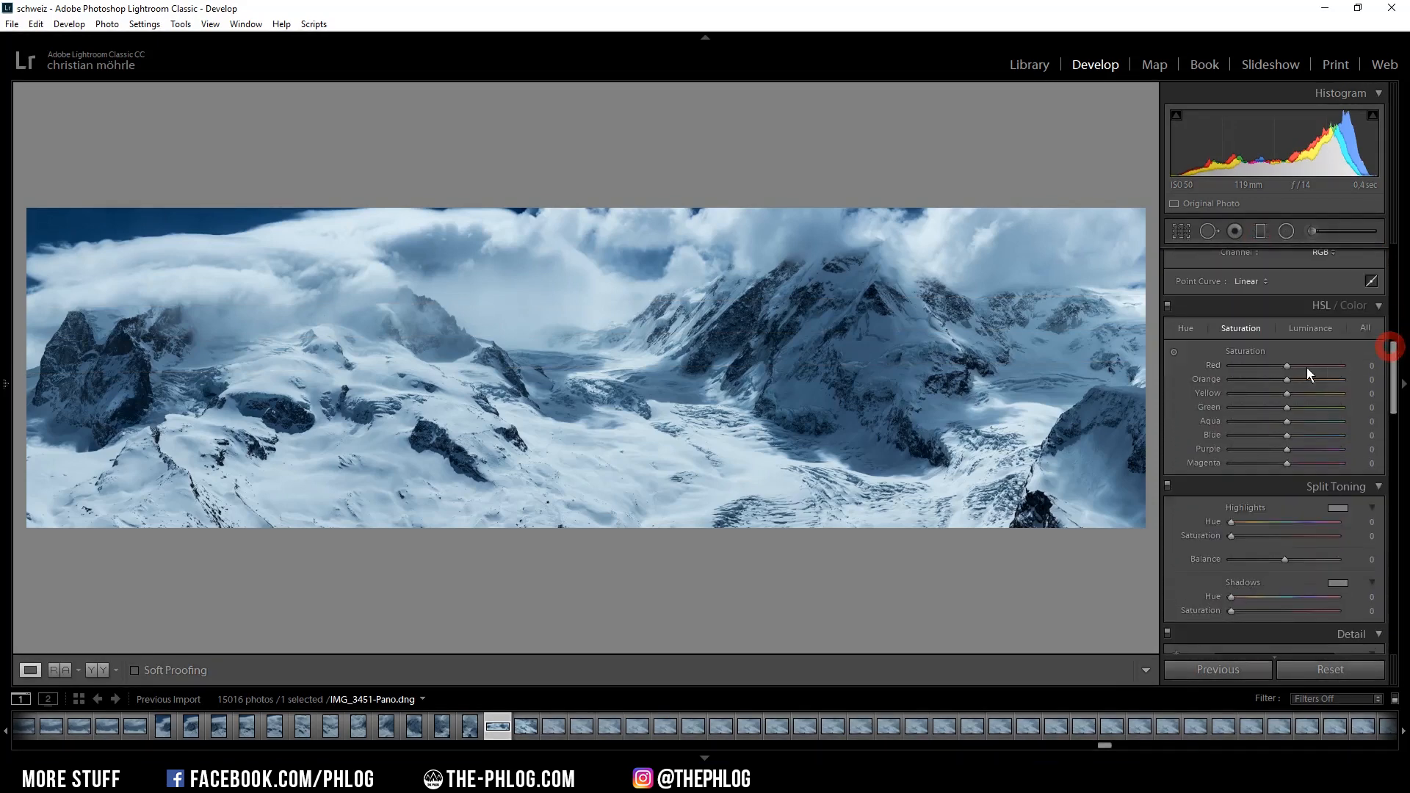
drag(1289, 430, 1287, 437)
drag(1287, 436, 1275, 436)
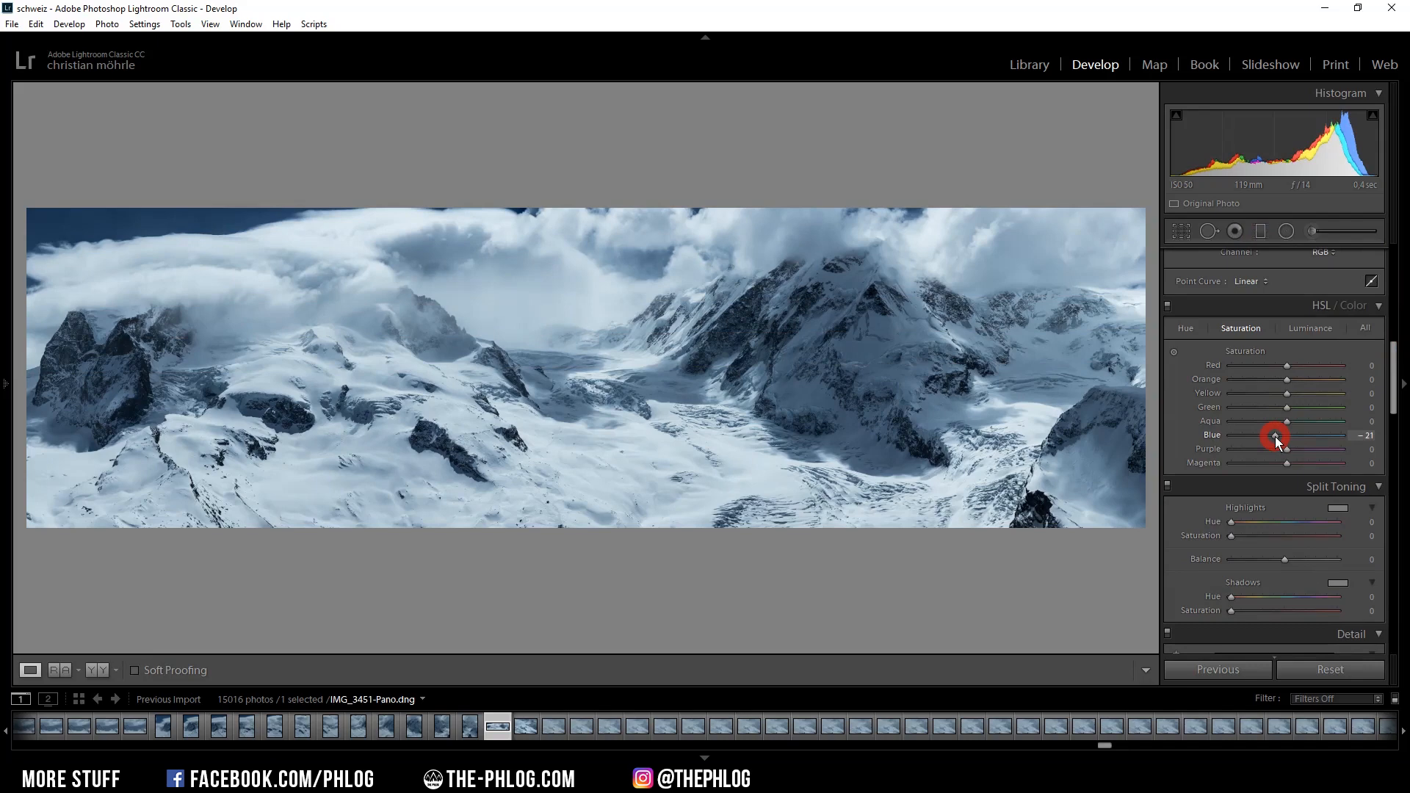
drag(1275, 437, 1276, 436)
Set sharpening Amount to 96, Radius to 0.5 and Masking to 49.
drag(1393, 351, 1388, 428)
drag(1263, 422, 1269, 424)
drag(1259, 435, 1307, 421)
click(1284, 462)
click(1298, 421)
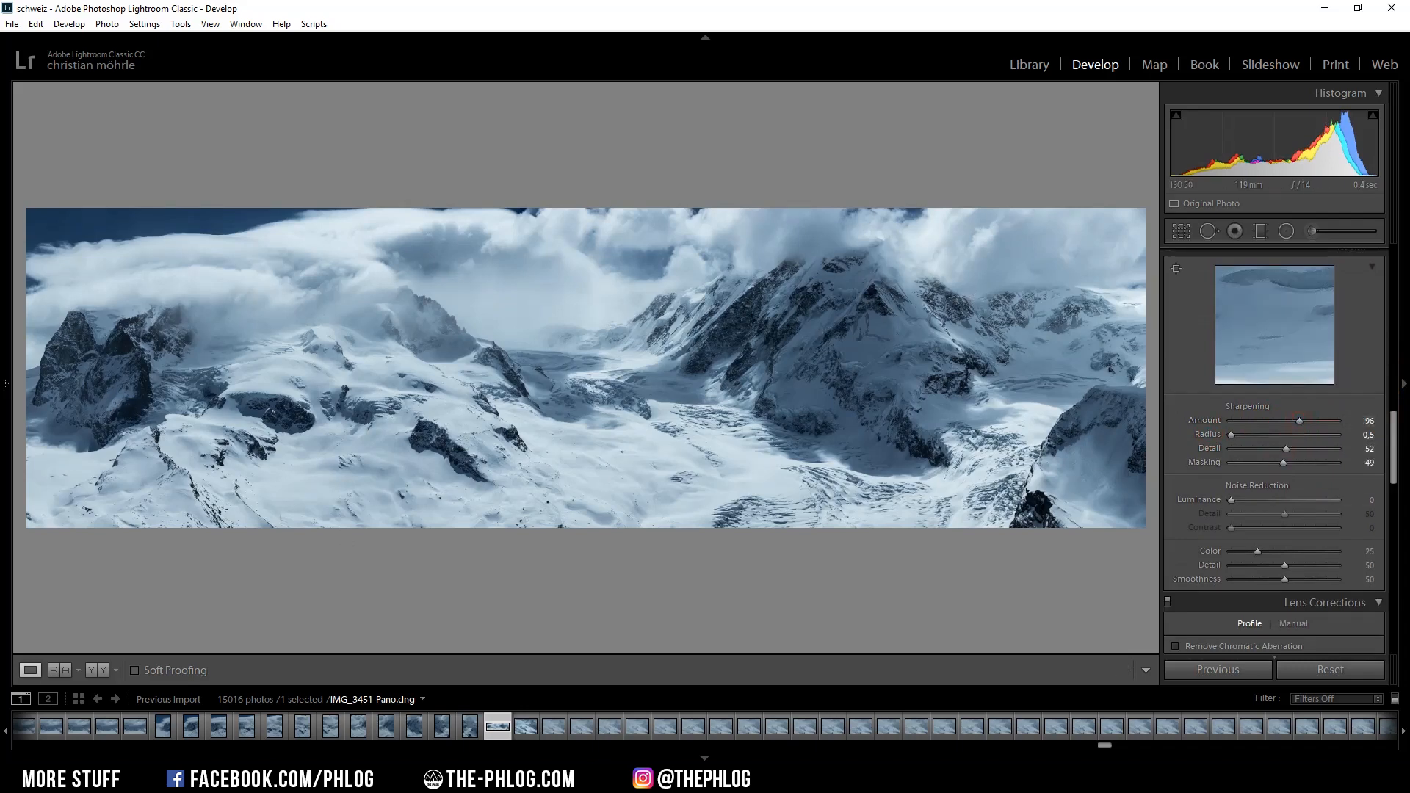
Add a post-crop vignette with Amount -10.
drag(1395, 422, 1394, 435)
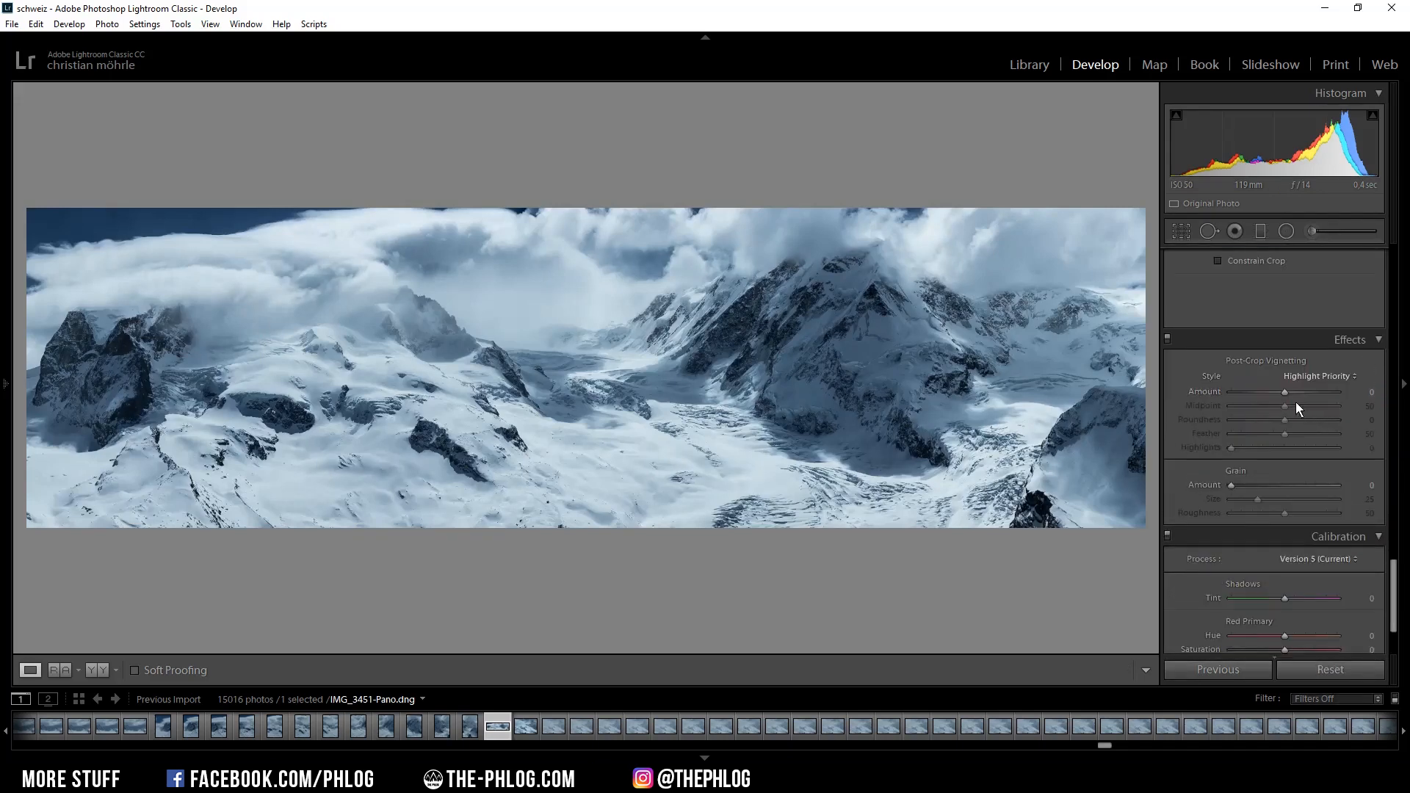
click(1284, 393)
drag(1284, 392, 1279, 392)
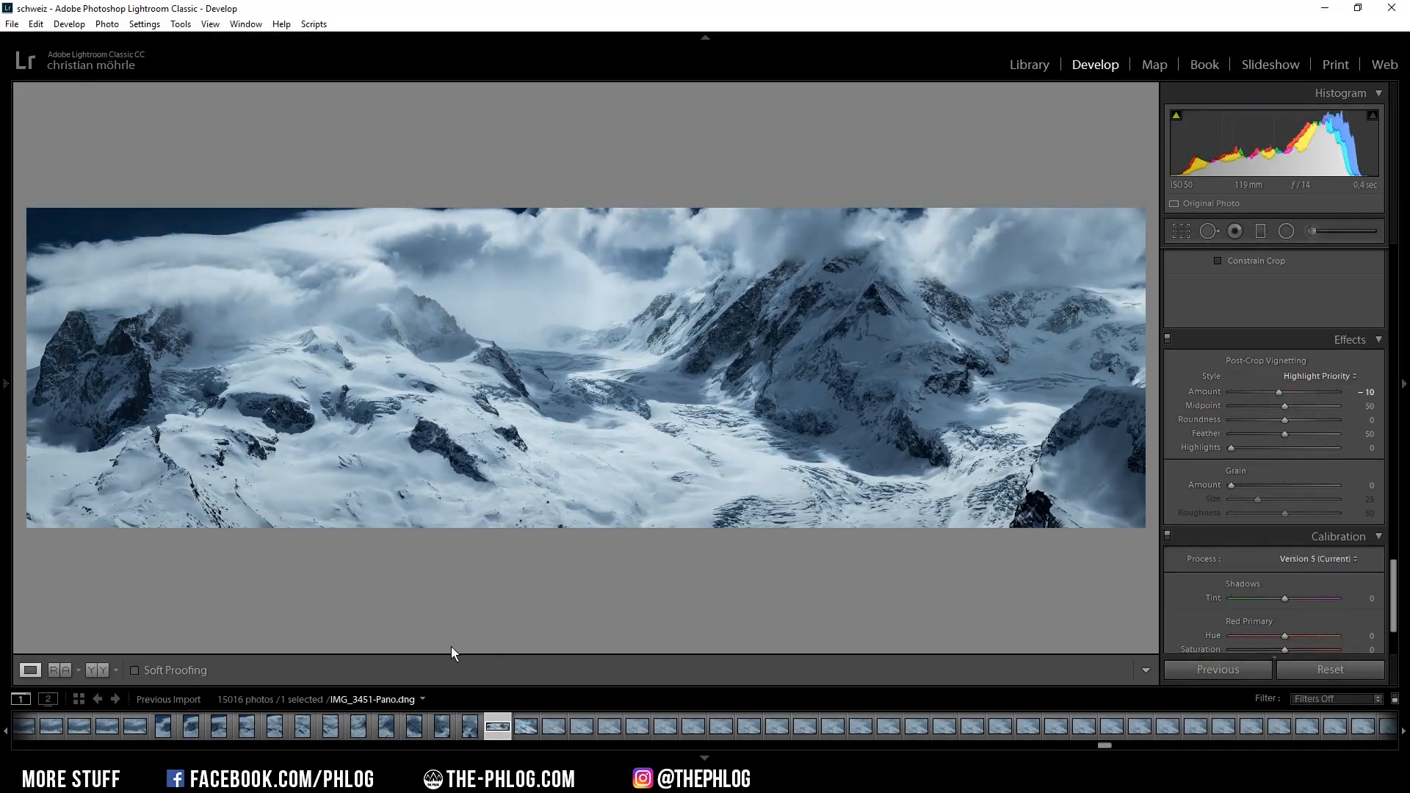